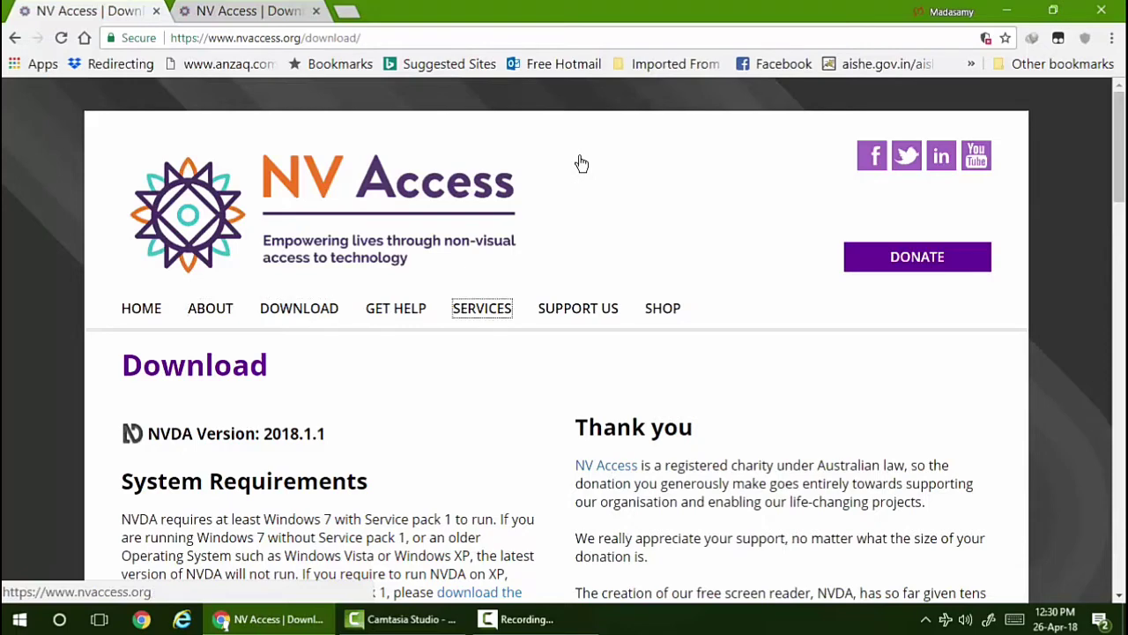
# - Move through the one-off and monthly donation amounts to skip donating this time
pyautogui.press('Tab')
pyautogui.press('Tab')
pyautogui.press('Tab')
pyautogui.press('Tab')
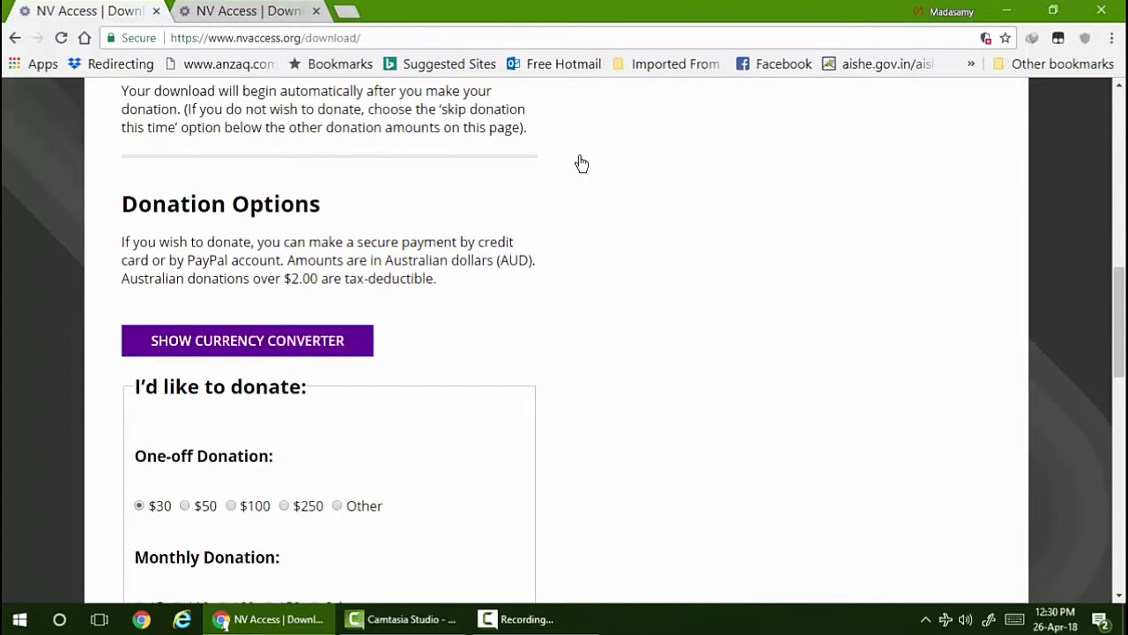
pyautogui.press('Tab')
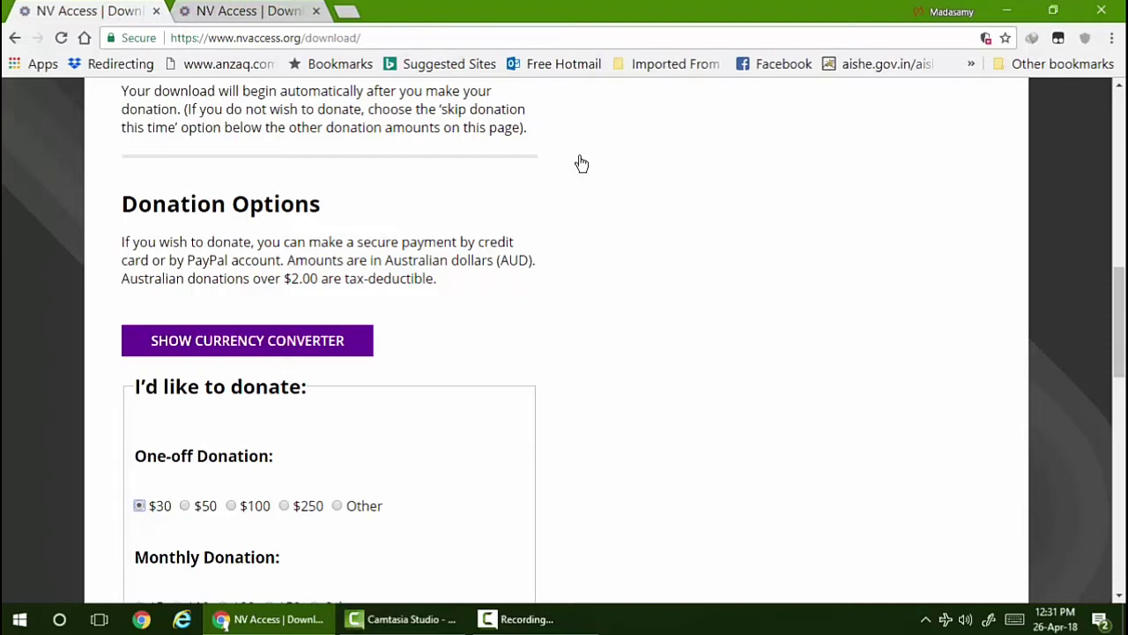
pyautogui.press('Right')
pyautogui.press('Right')
pyautogui.press('Right')
pyautogui.press('Right')
pyautogui.press('Right')
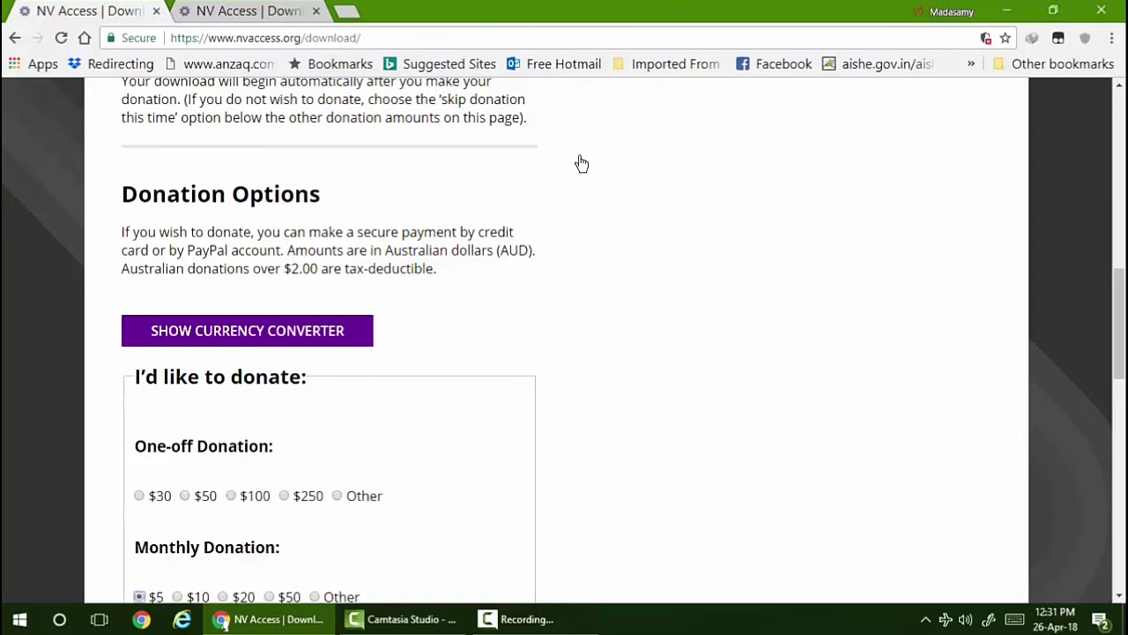
pyautogui.press('Down')
pyautogui.press('Down')
pyautogui.press('Down')
pyautogui.press('Down')
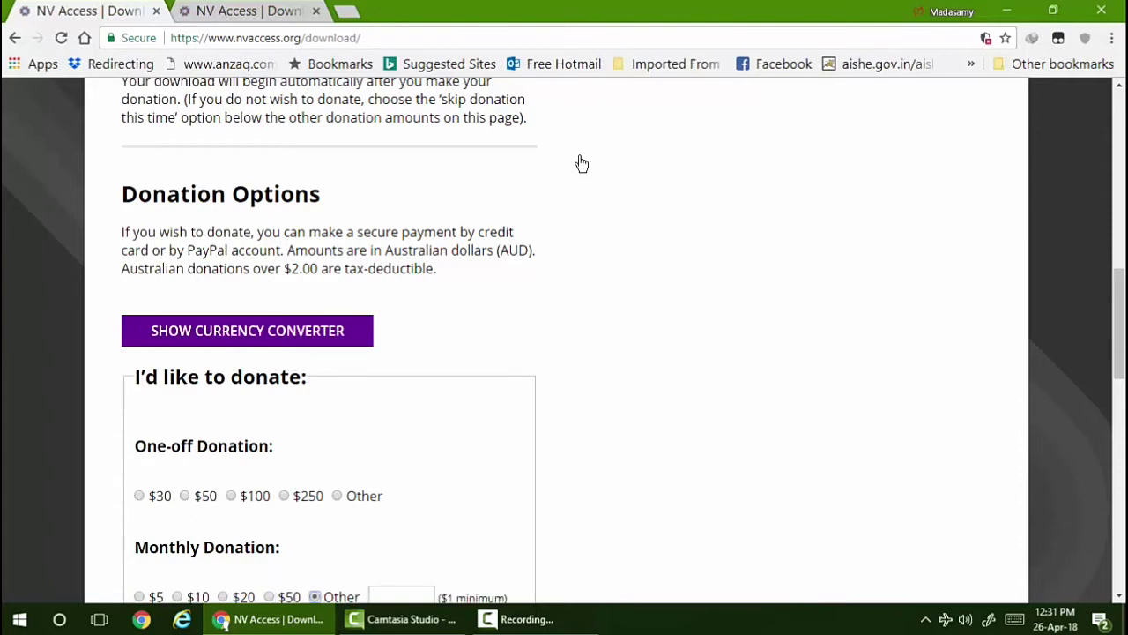
pyautogui.press('Down')
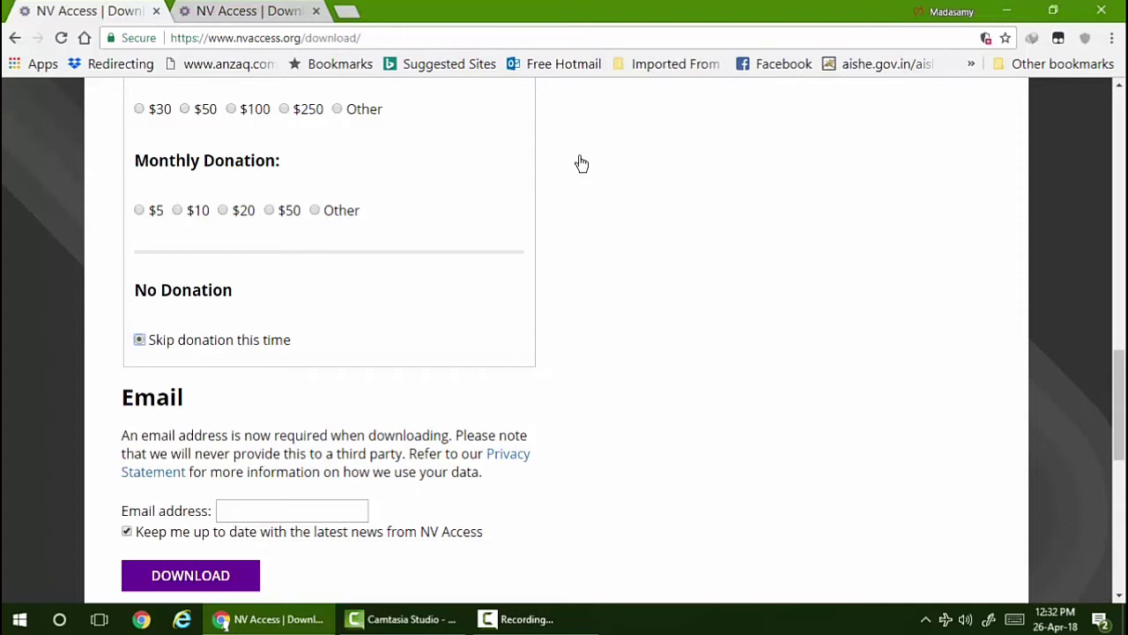
# - Enter your email address in the download form's Email address field
pyautogui.press('Tab')
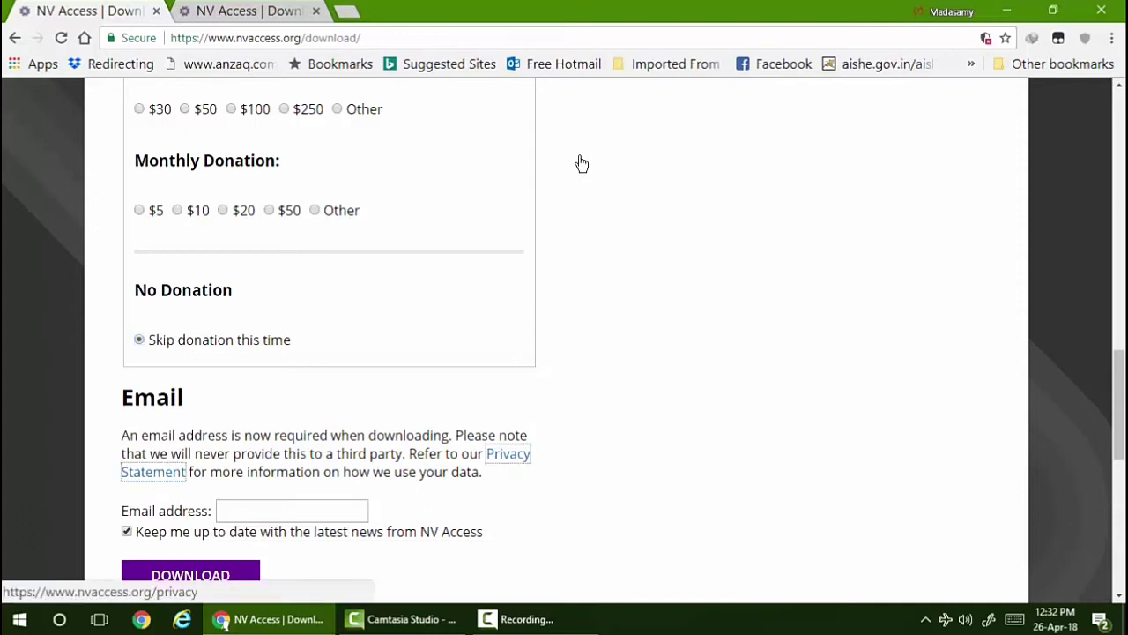
pyautogui.press('Tab')
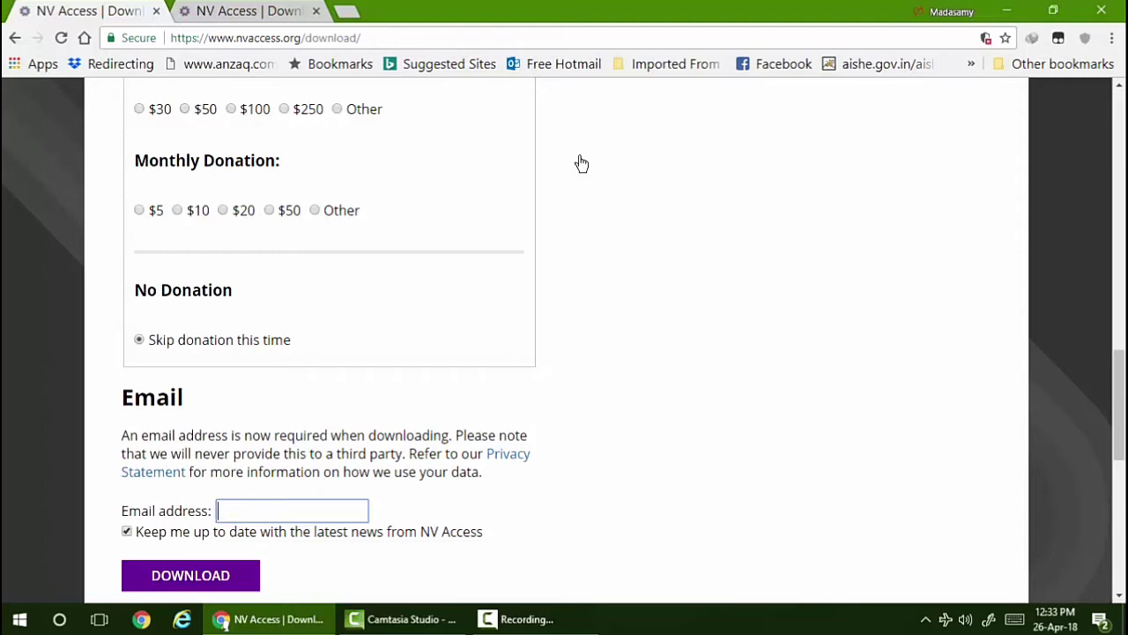
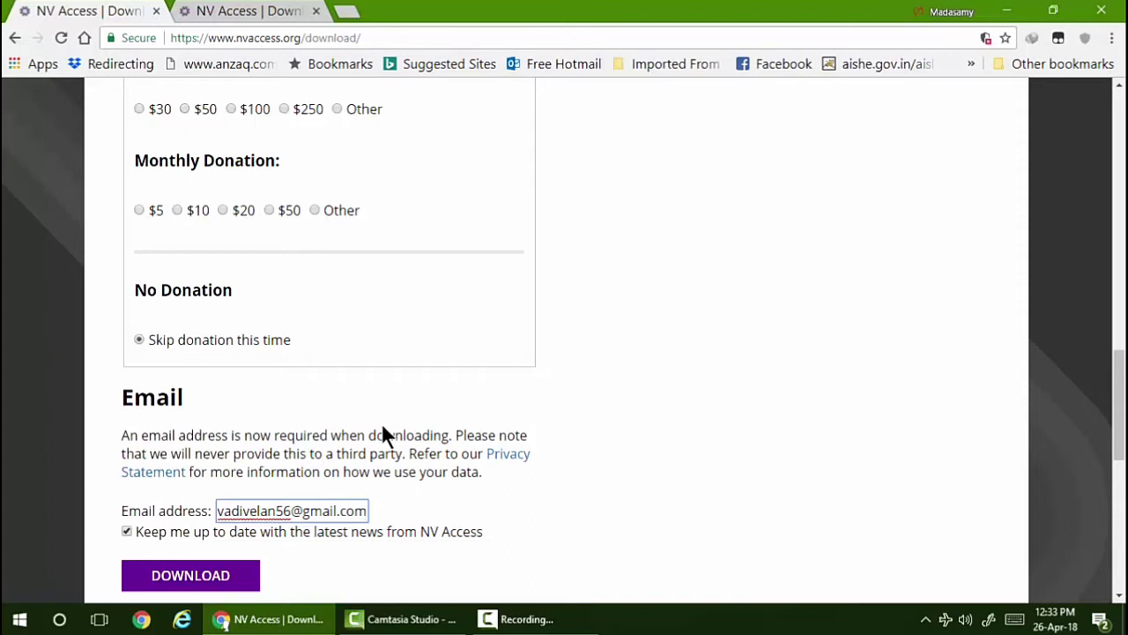
# - Skip the newsletter opt-in and request the NVDA download
pyautogui.press('Tab')
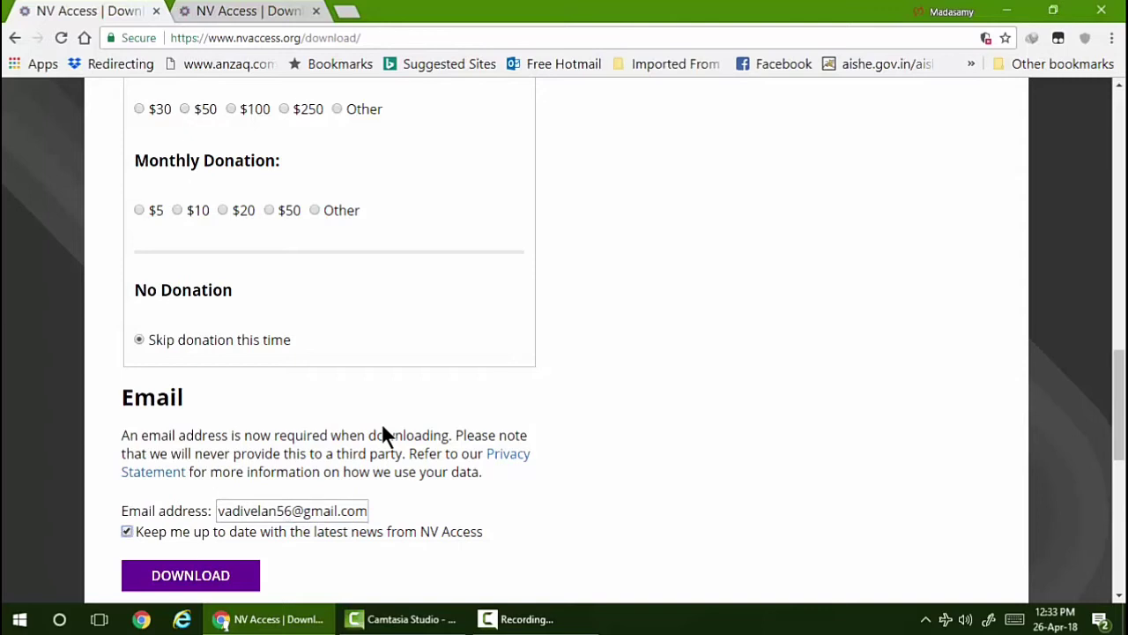
pyautogui.press('Tab')
pyautogui.press('Return')
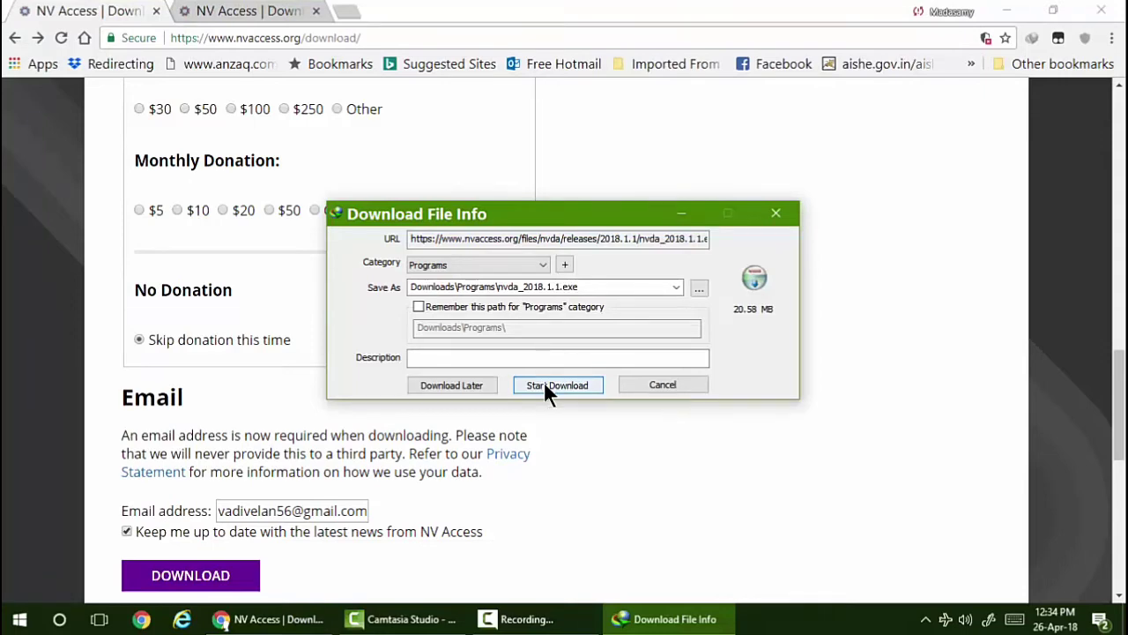
# - Start downloading nvda_2018.1.1.exe in Internet Download Manager
pyautogui.click(543, 385)
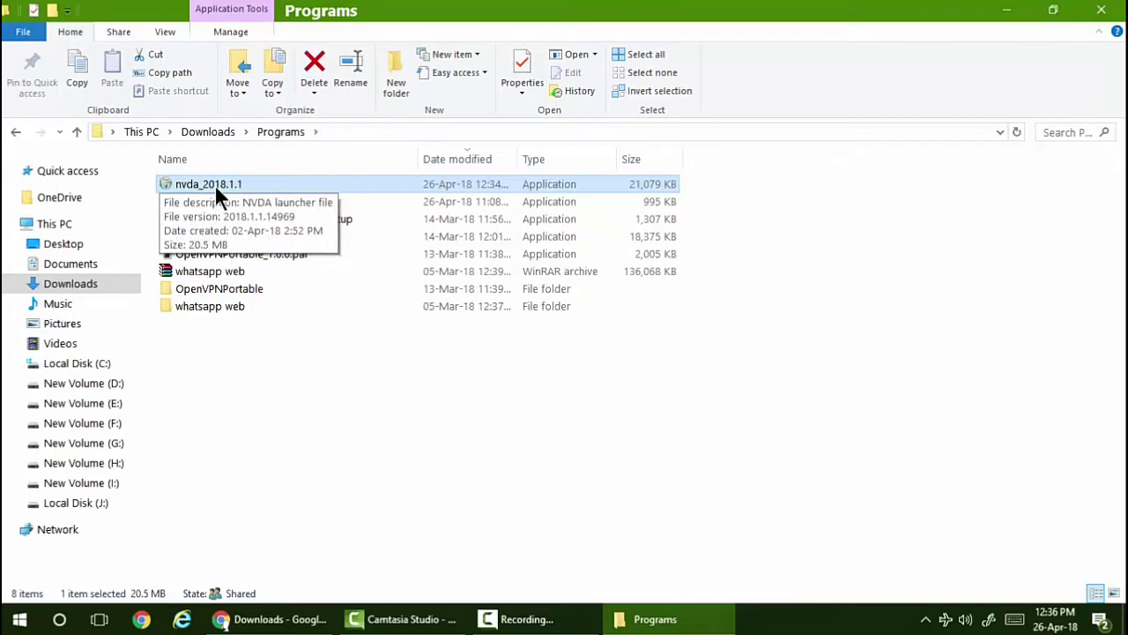
# - Run the nvda_2018.1.1 launcher from the Programs folder
pyautogui.doubleClick(214, 184)
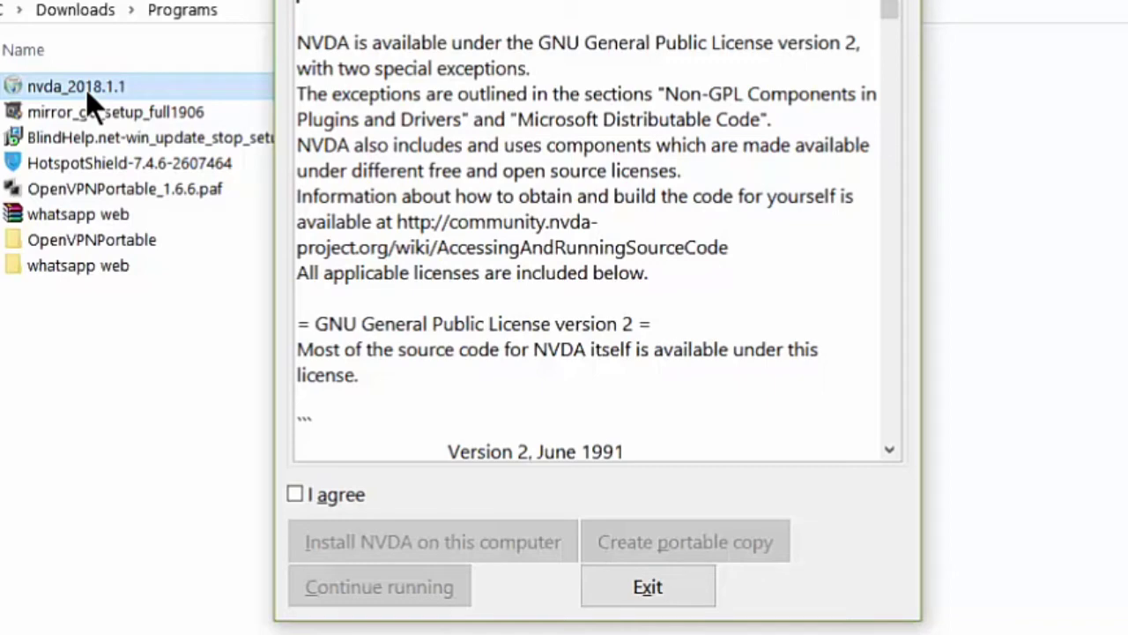
# - Agree to the GNU General Public License and choose 'Install NVDA on this computer'
pyautogui.press('Tab')
pyautogui.press('space')
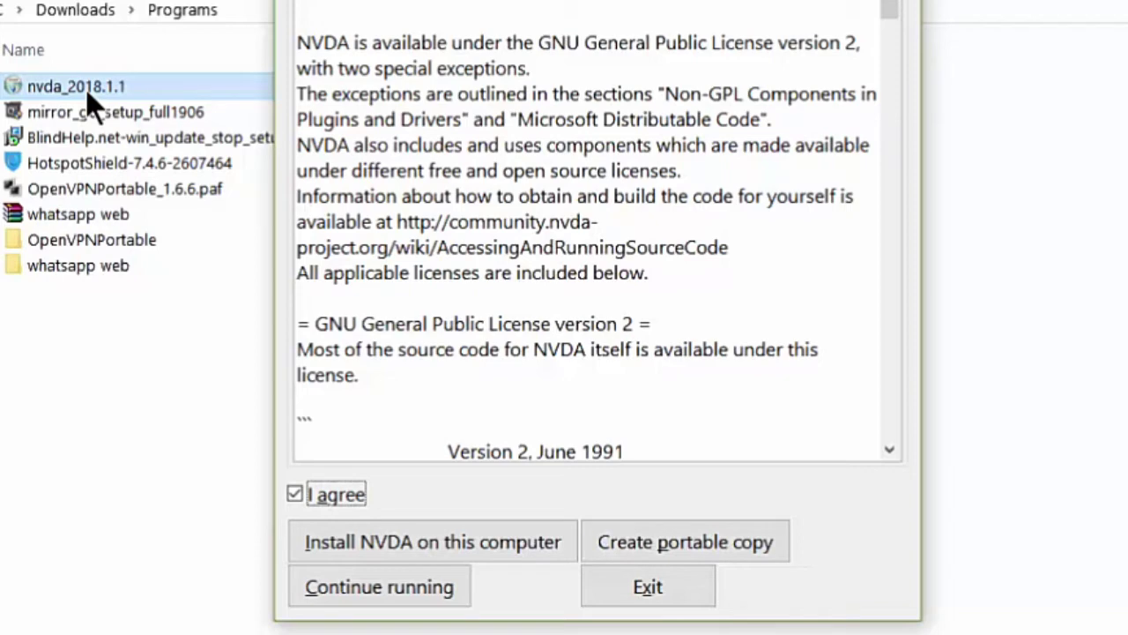
pyautogui.press('Tab')
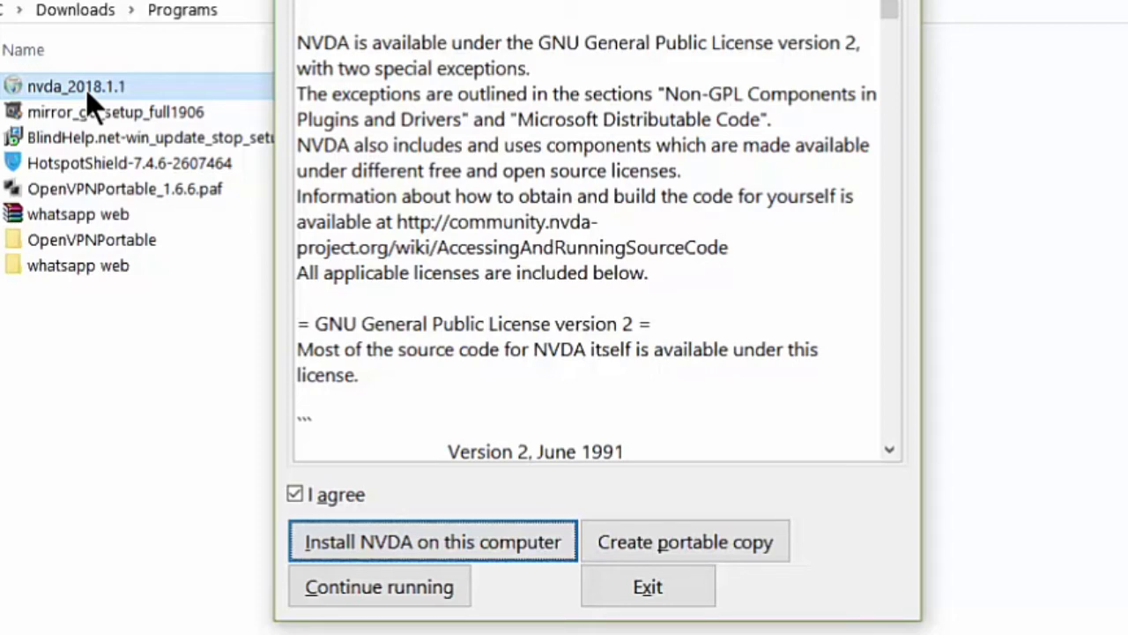
pyautogui.press('Tab')
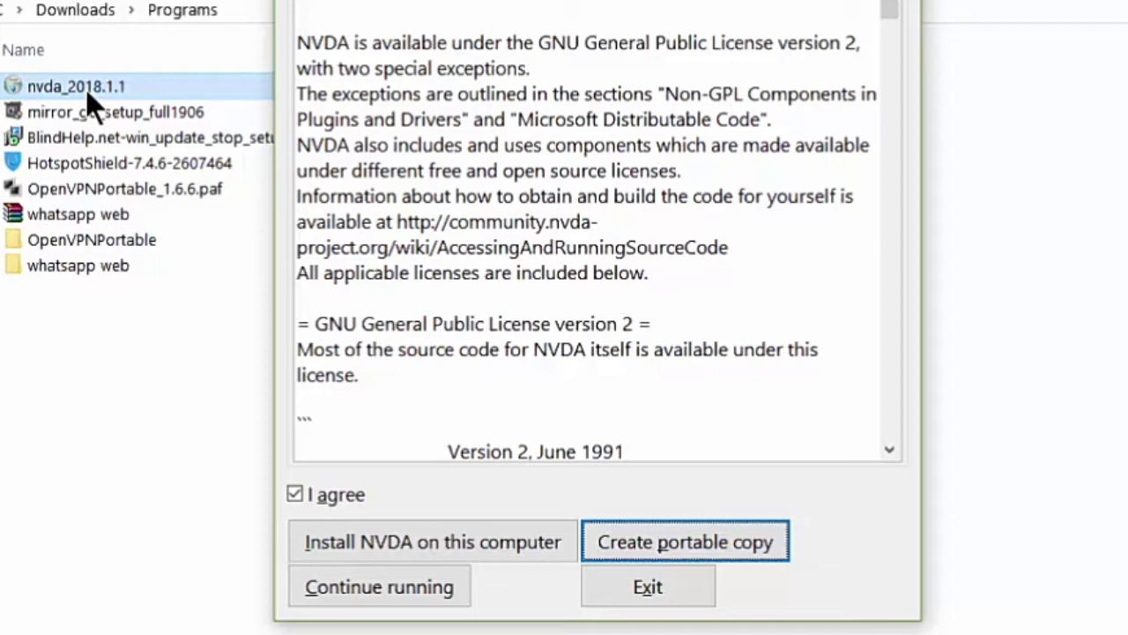
pyautogui.press('Tab')
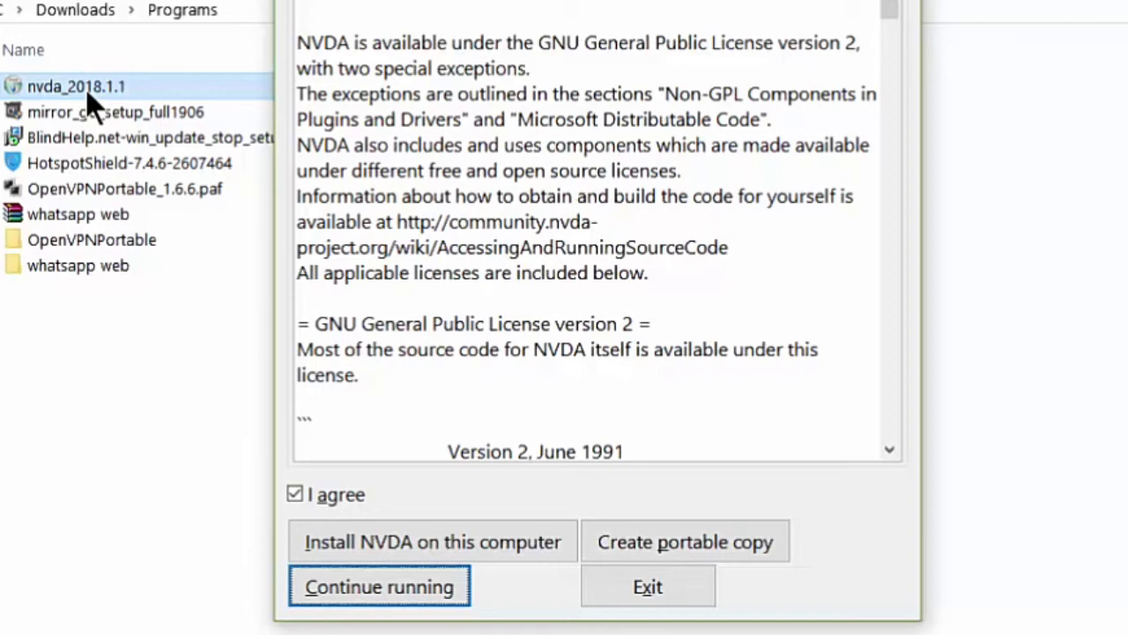
pyautogui.hotkey('shift', 'Tab')
pyautogui.hotkey('shift', 'Tab')
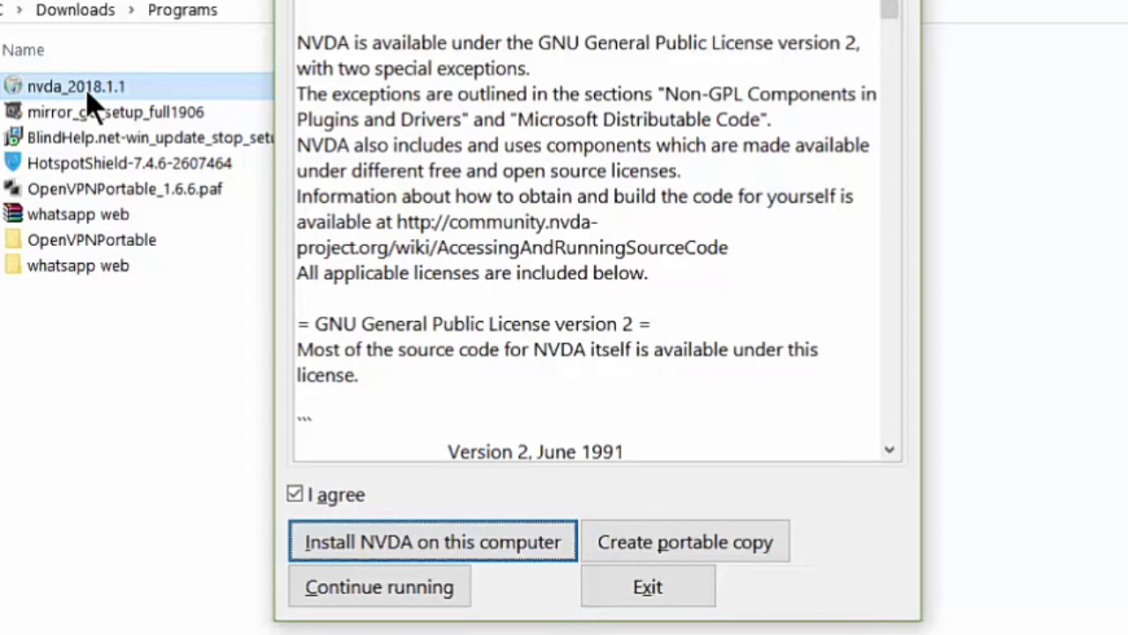
pyautogui.press('Return')
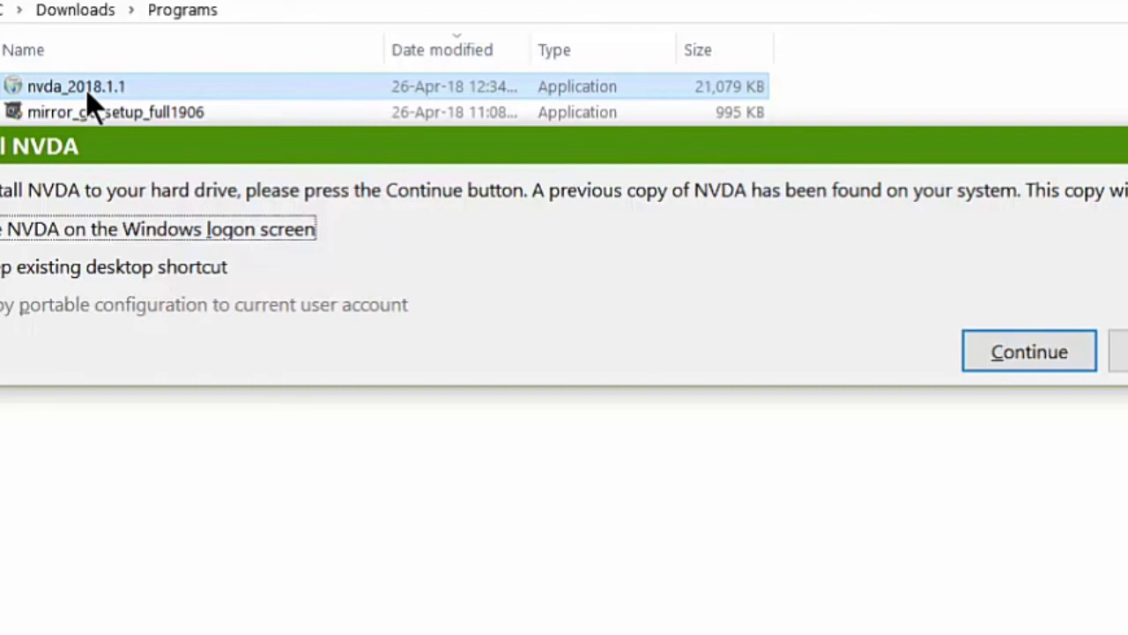
# - Continue the installation over the previous NVDA copy and approve the User Account Control prompt
pyautogui.press('Tab')
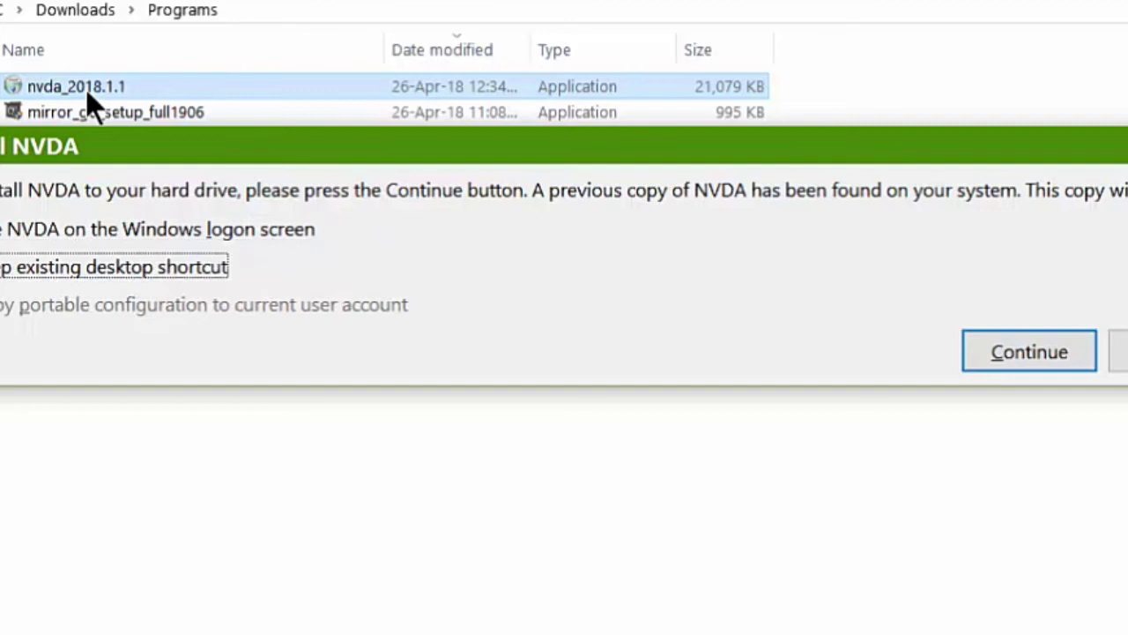
pyautogui.press('Tab')
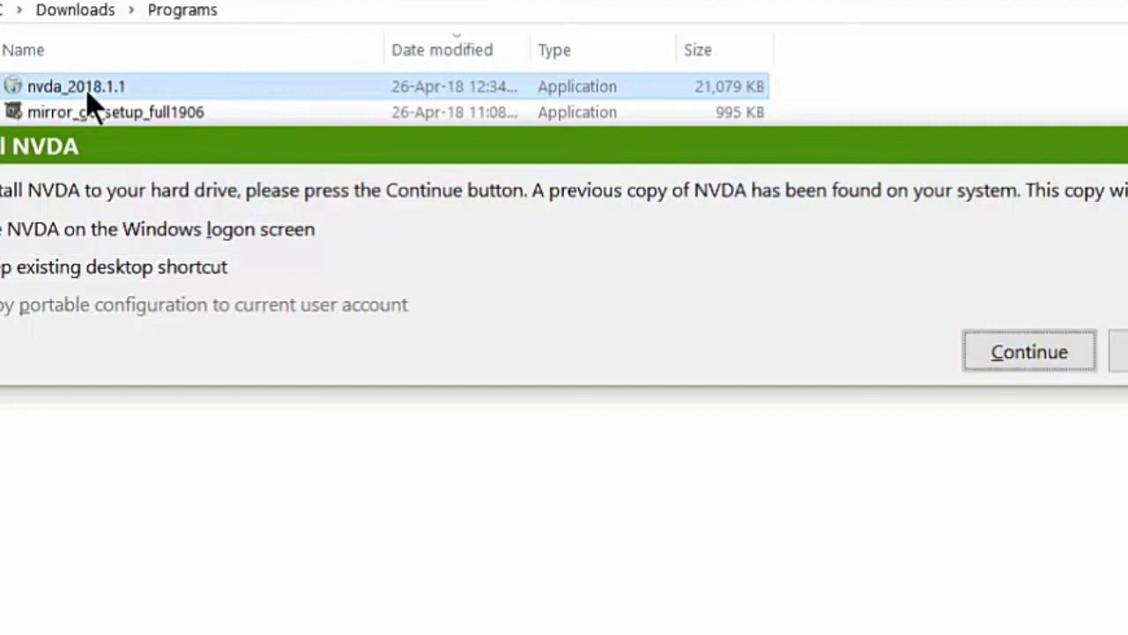
pyautogui.press('Return')
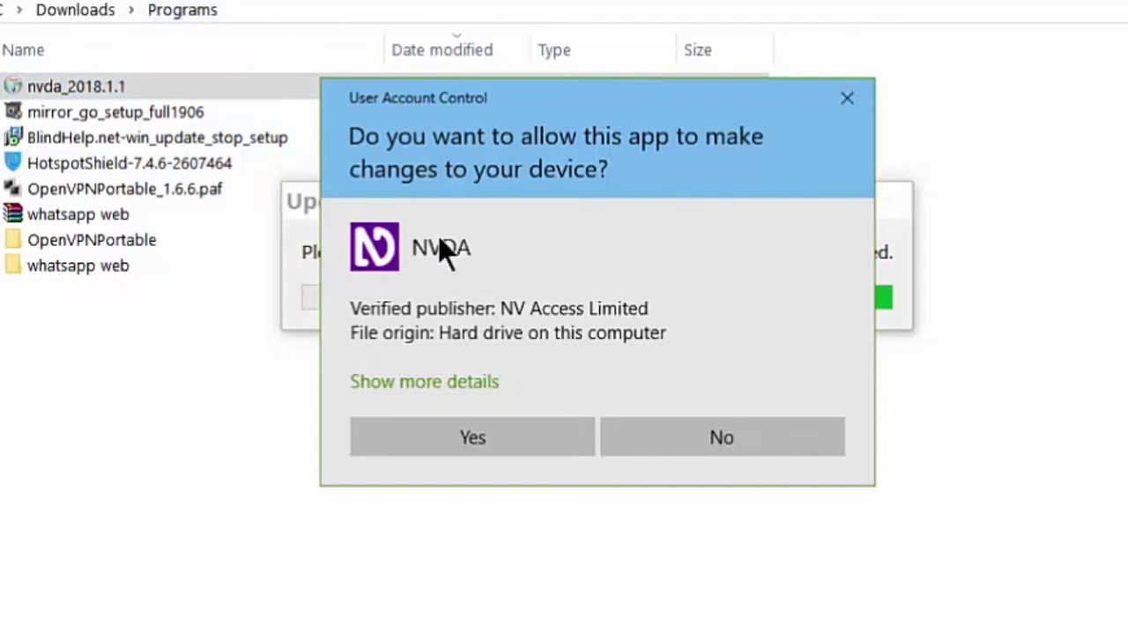
pyautogui.click(438, 437)
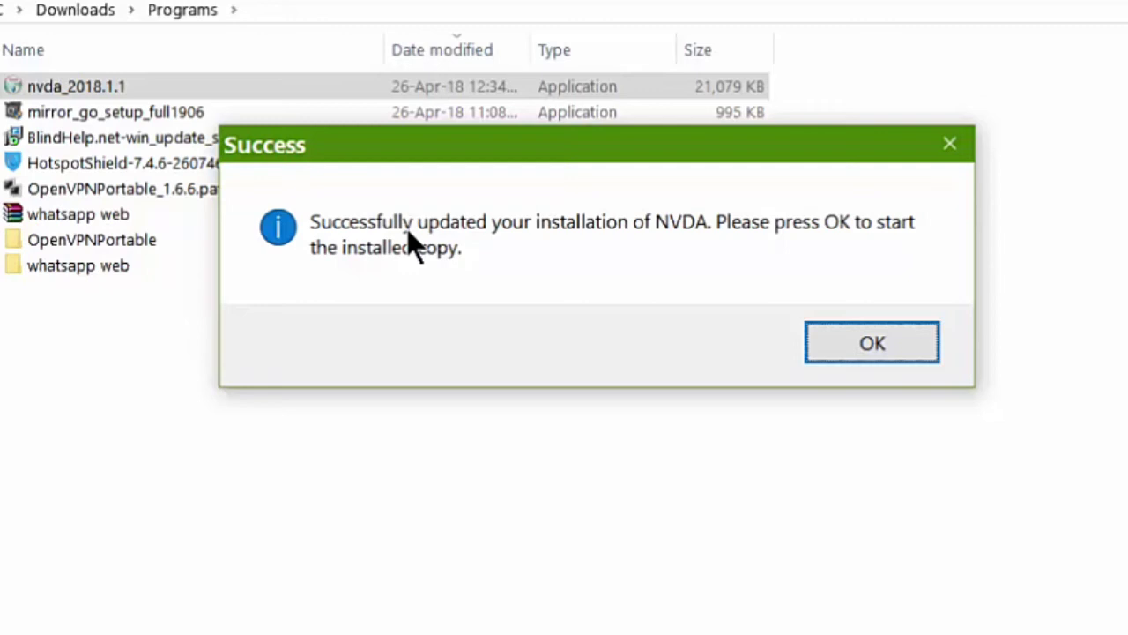
# - Confirm the Success message to start the installed NVDA, then close the Welcome to NVDA dialog
pyautogui.press('Return')
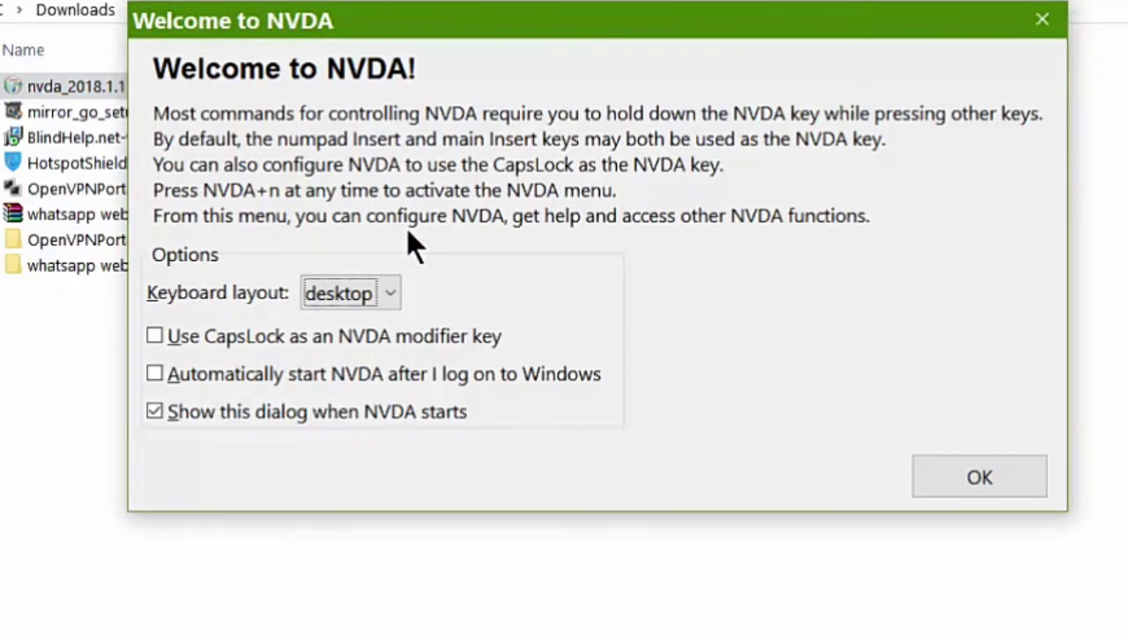
pyautogui.press('Return')
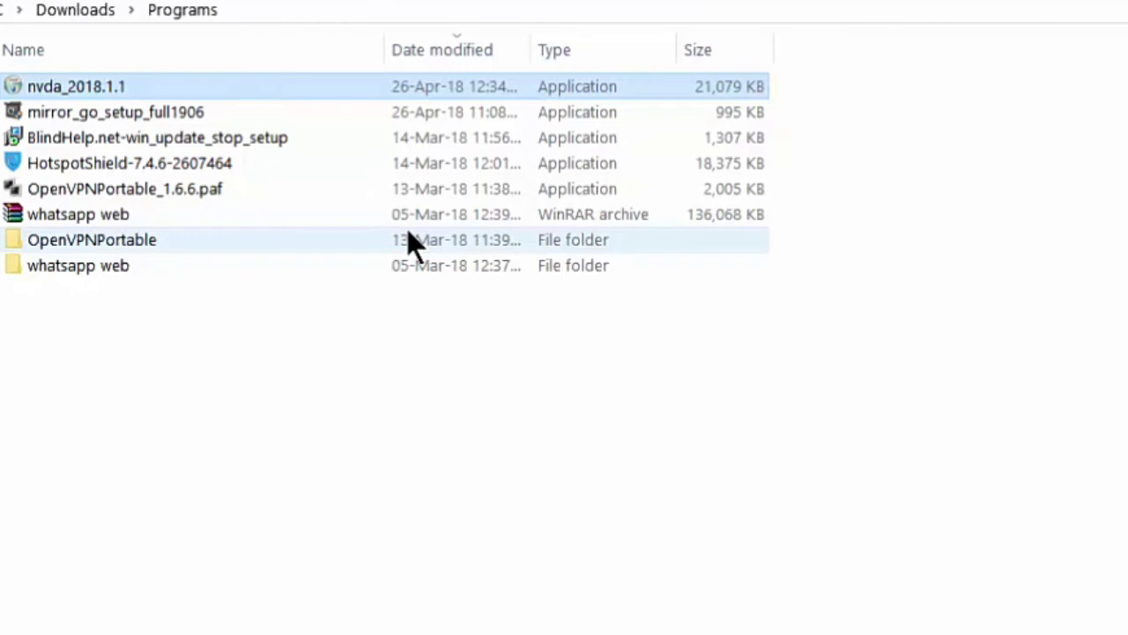
# - Open General settings from the NVDA menu's Preferences submenu
pyautogui.press('Insert+n')
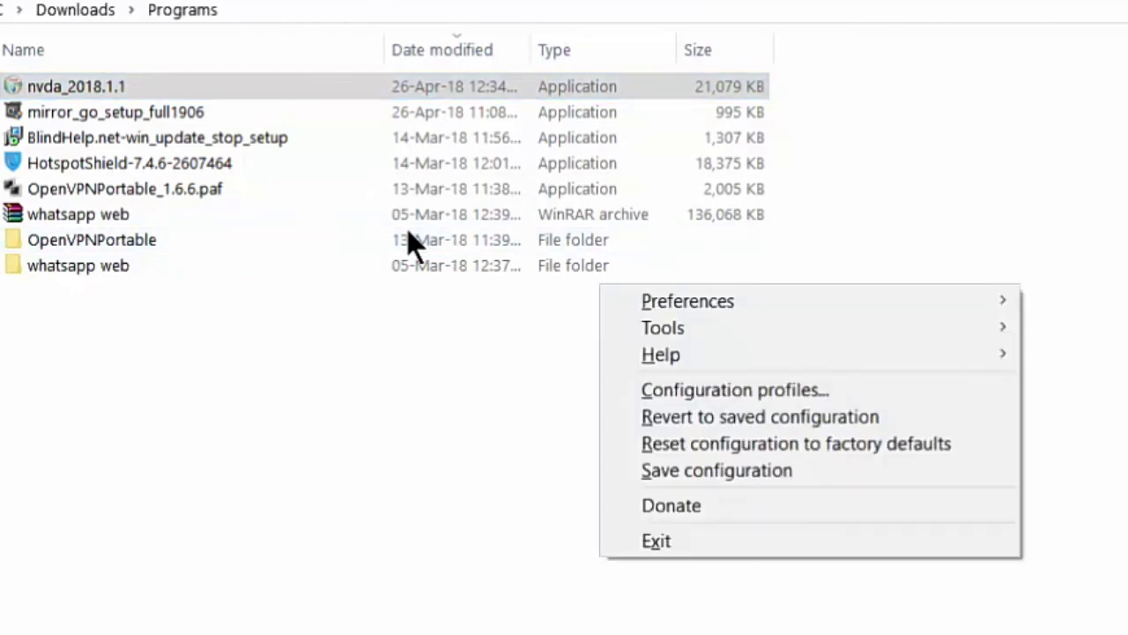
pyautogui.press('Down')
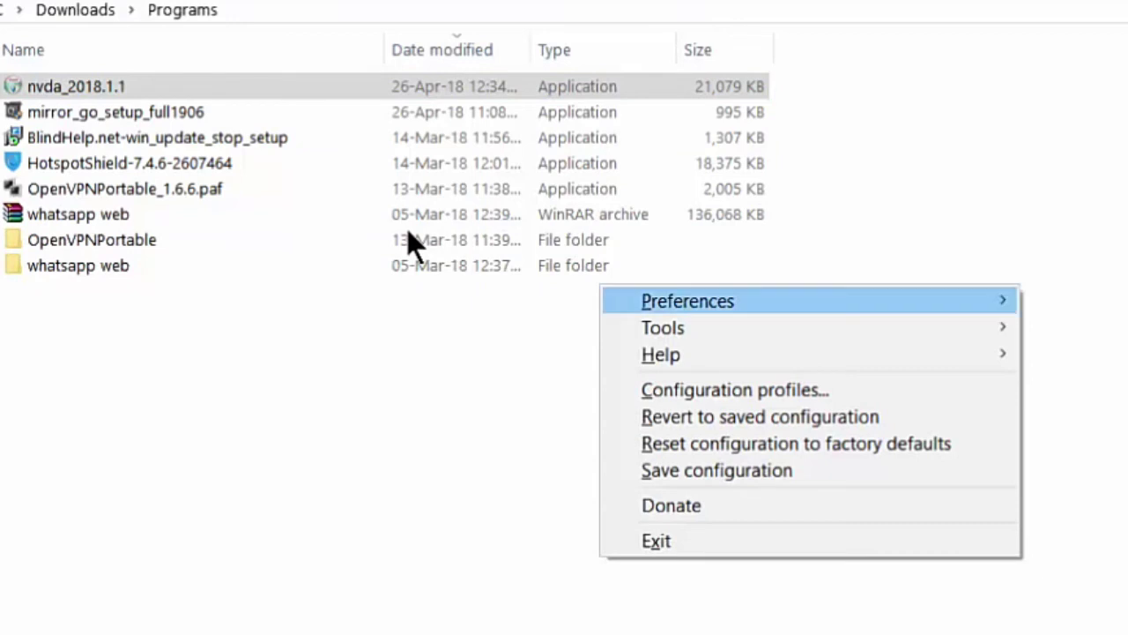
pyautogui.press('Right')
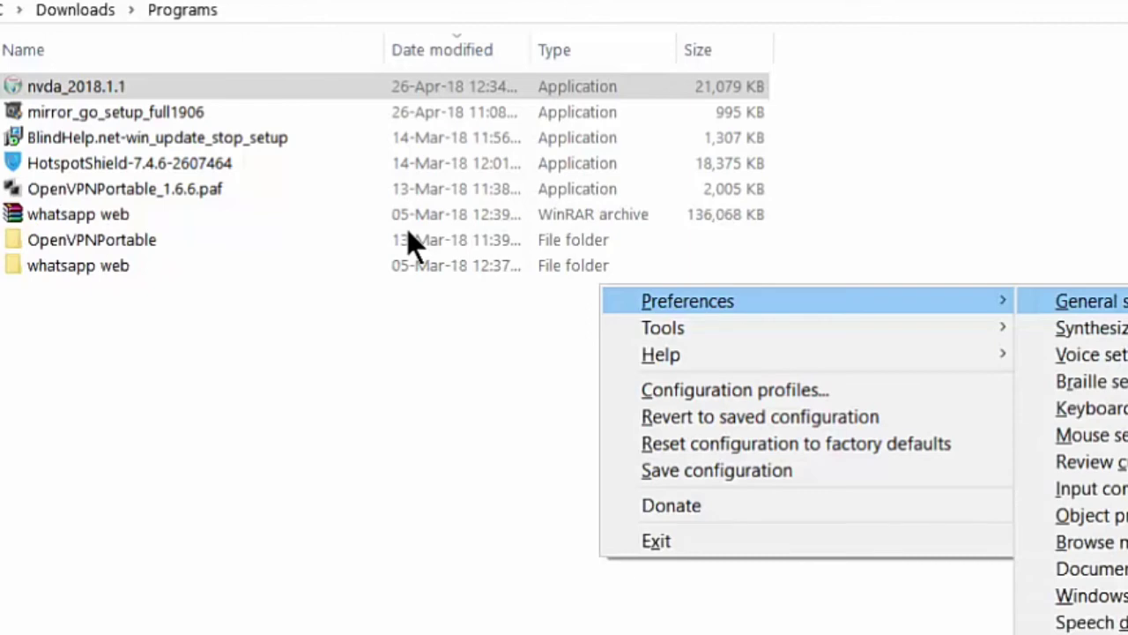
pyautogui.press('Return')
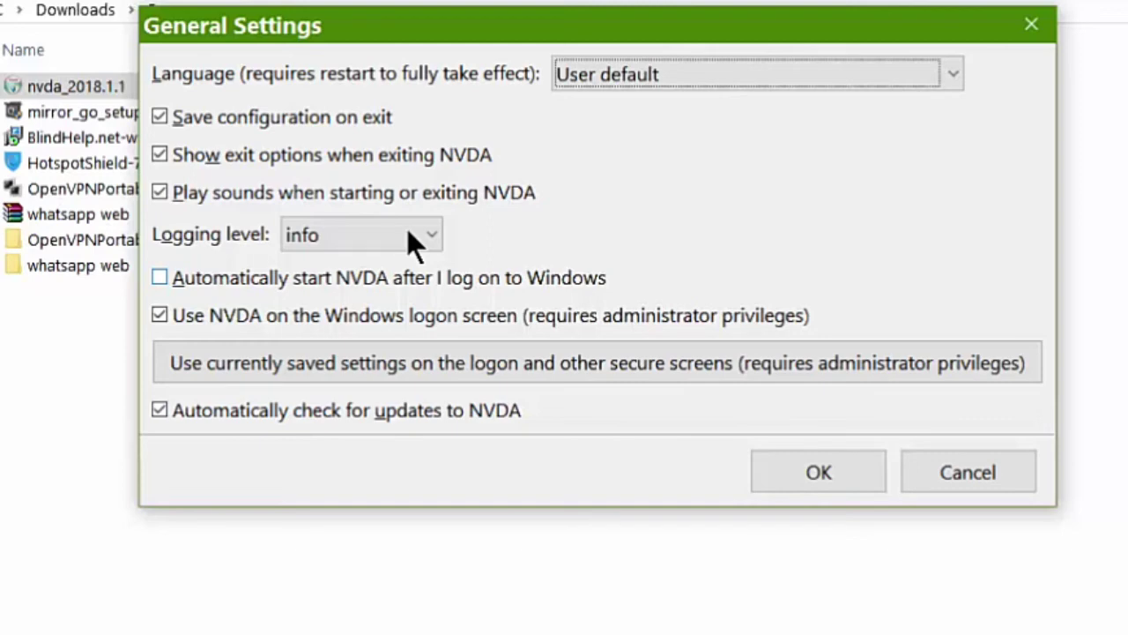
# - Turn on 'Automatically start NVDA after I log on to Windows'
pyautogui.press('Tab')
pyautogui.press('Tab')
pyautogui.press('Tab')
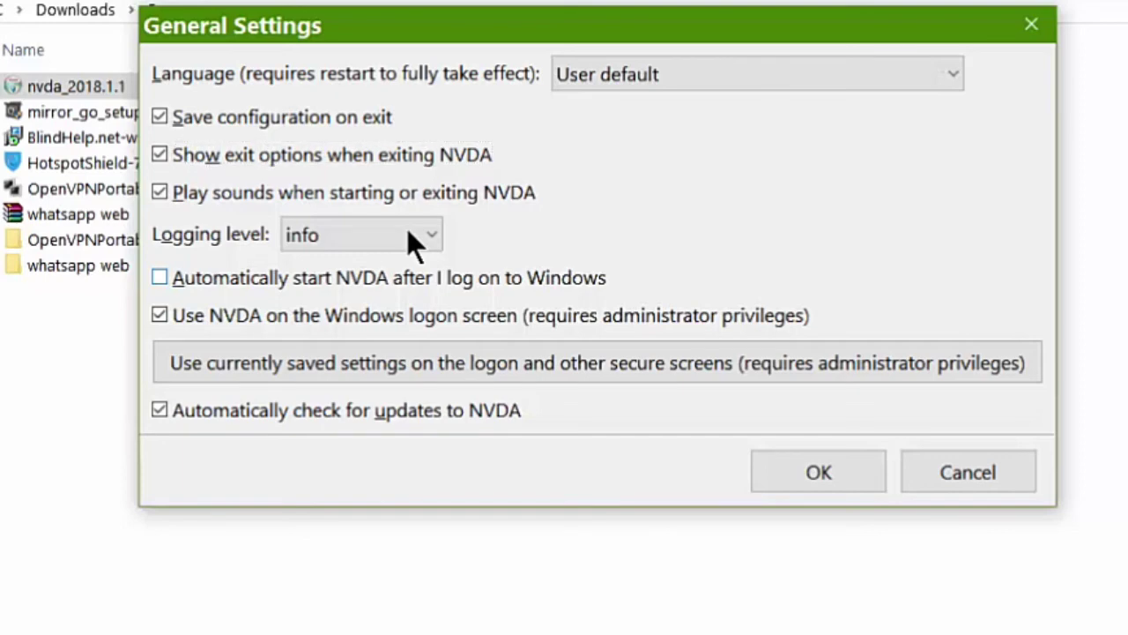
pyautogui.press('Tab')
pyautogui.press('Tab')
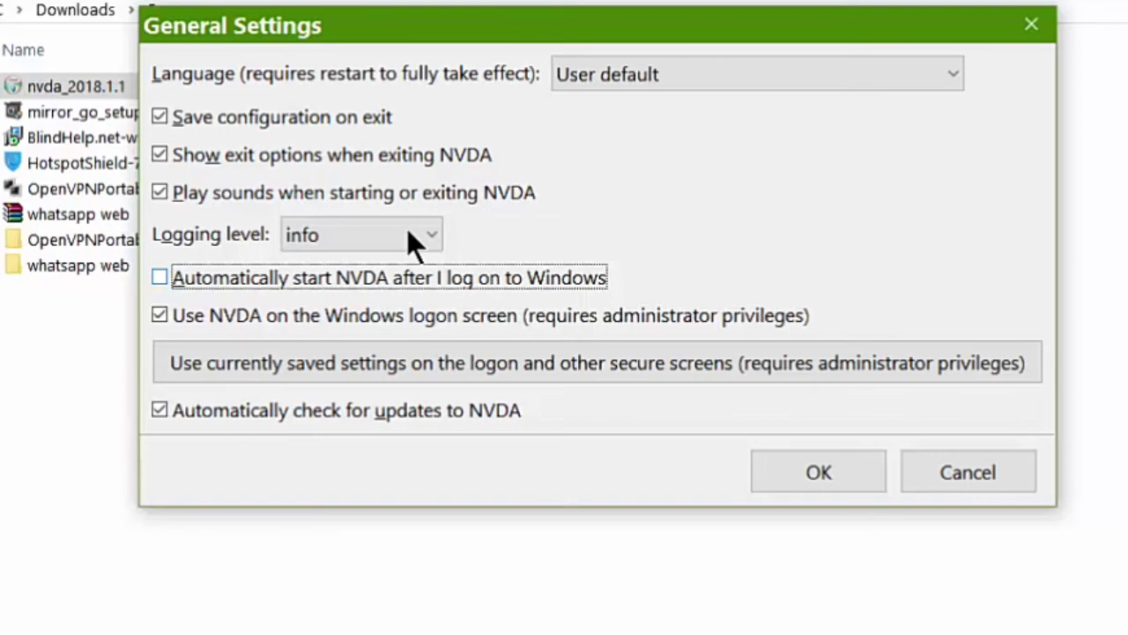
pyautogui.press('space')
# - Choose to use the currently saved settings on the logon and secure screens
pyautogui.press('Tab')
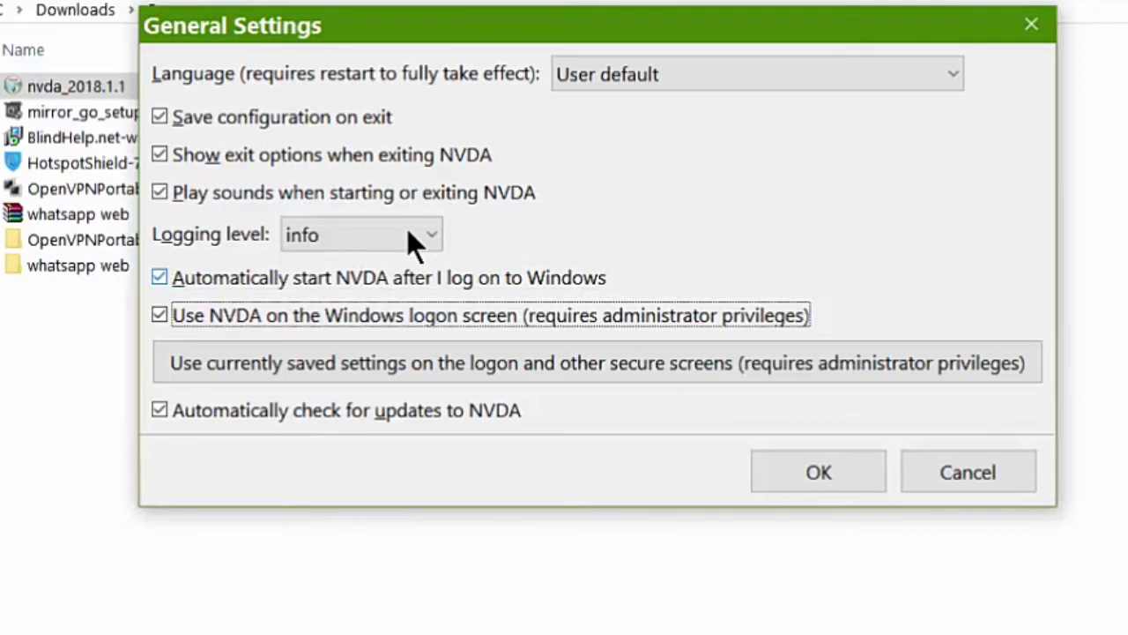
pyautogui.press('Tab')
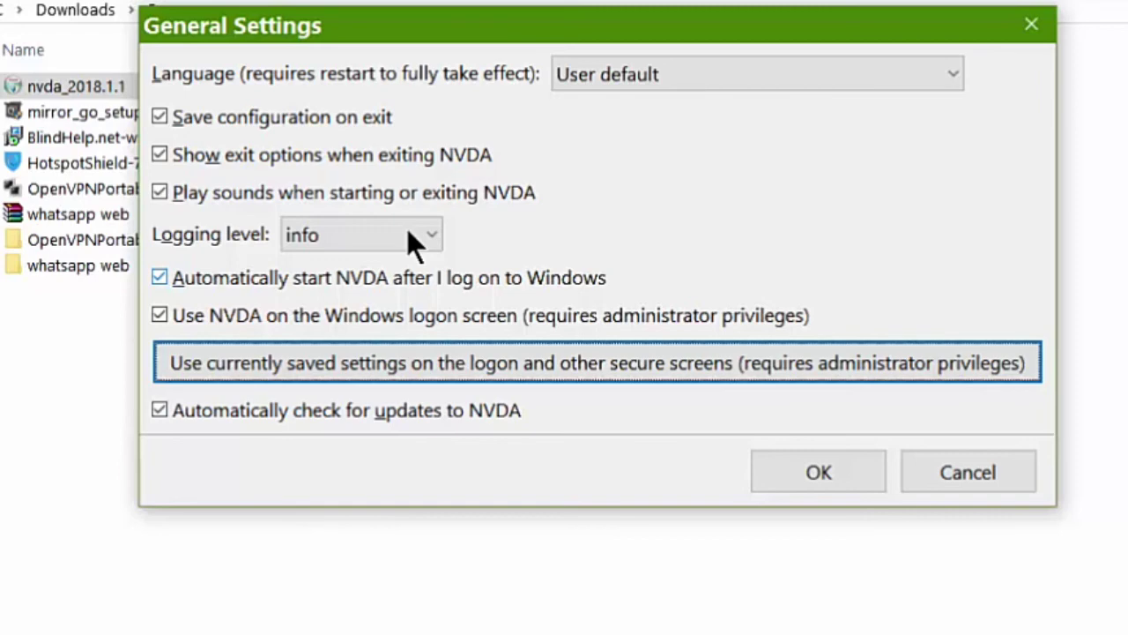
pyautogui.press('space')
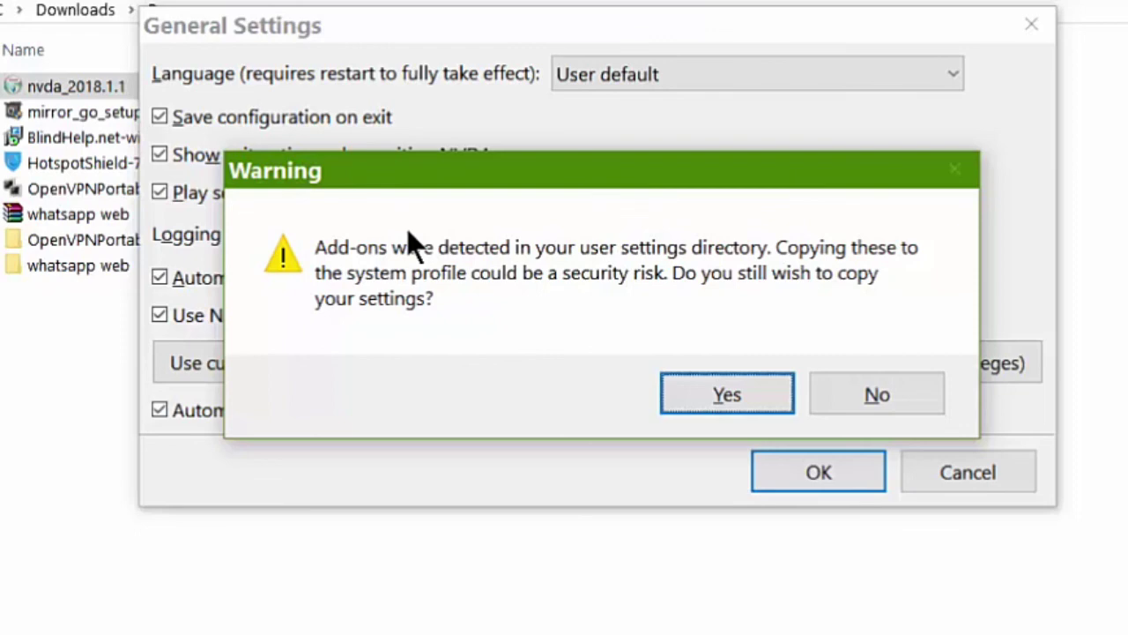
# - Accept the add-ons warning and UAC prompt, dismiss the success message, and close General Settings with OK
pyautogui.press('Return')
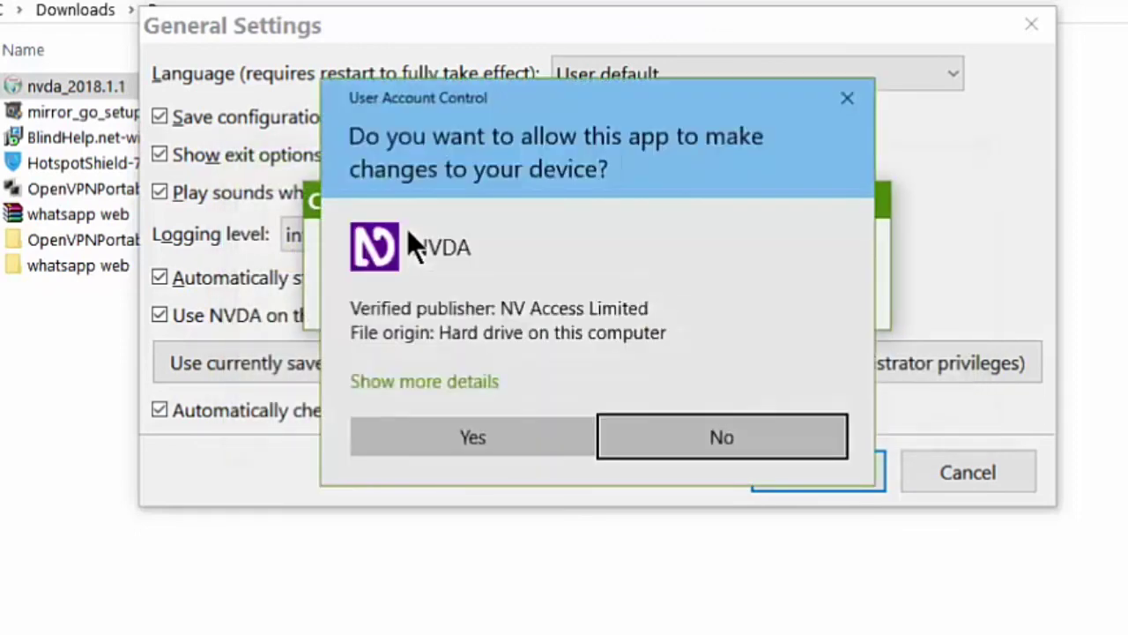
pyautogui.click(472, 437)
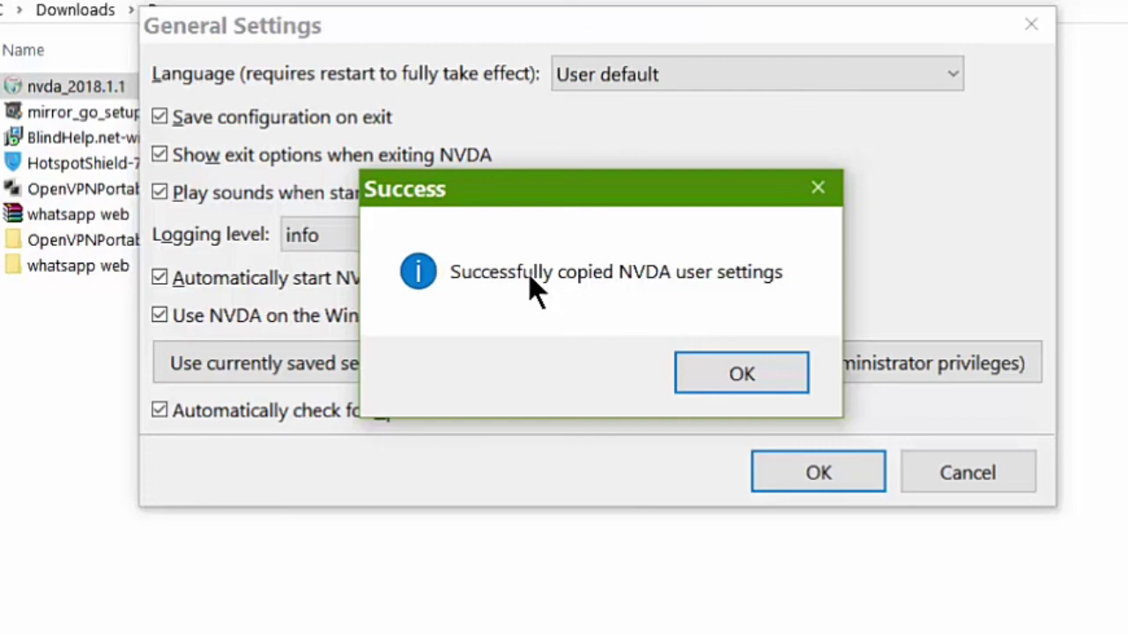
pyautogui.press('Return')
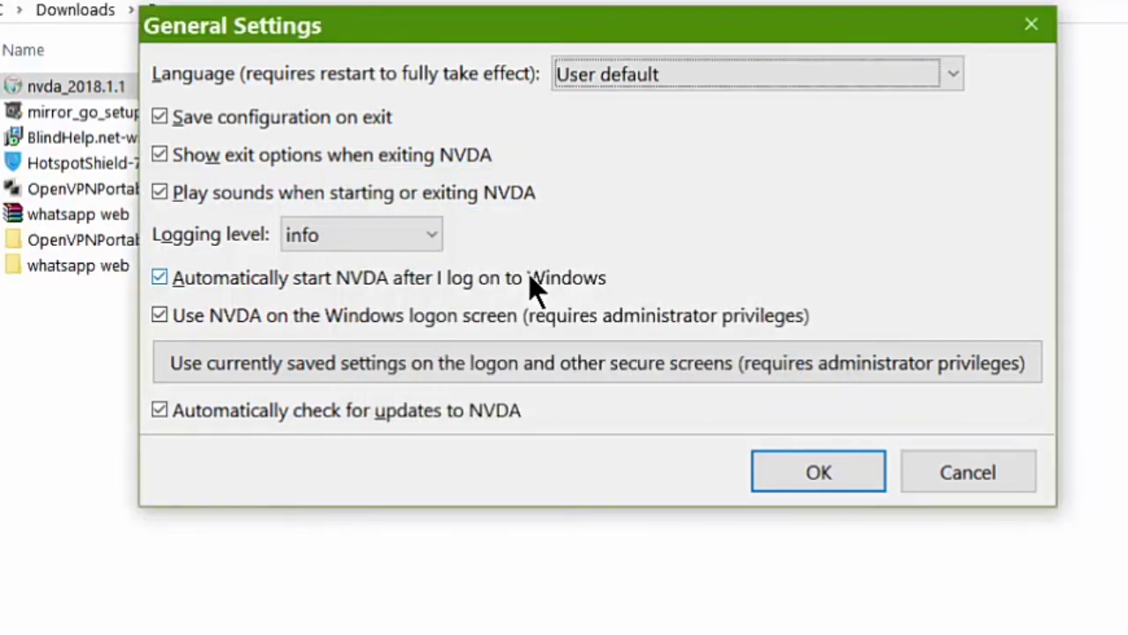
pyautogui.press('Return')
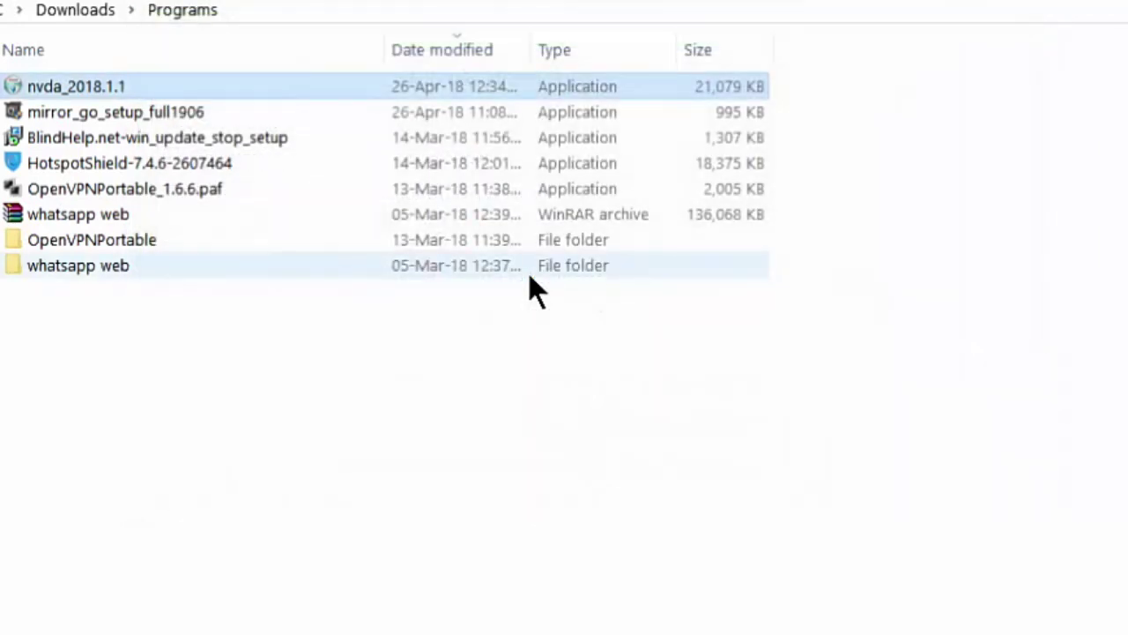